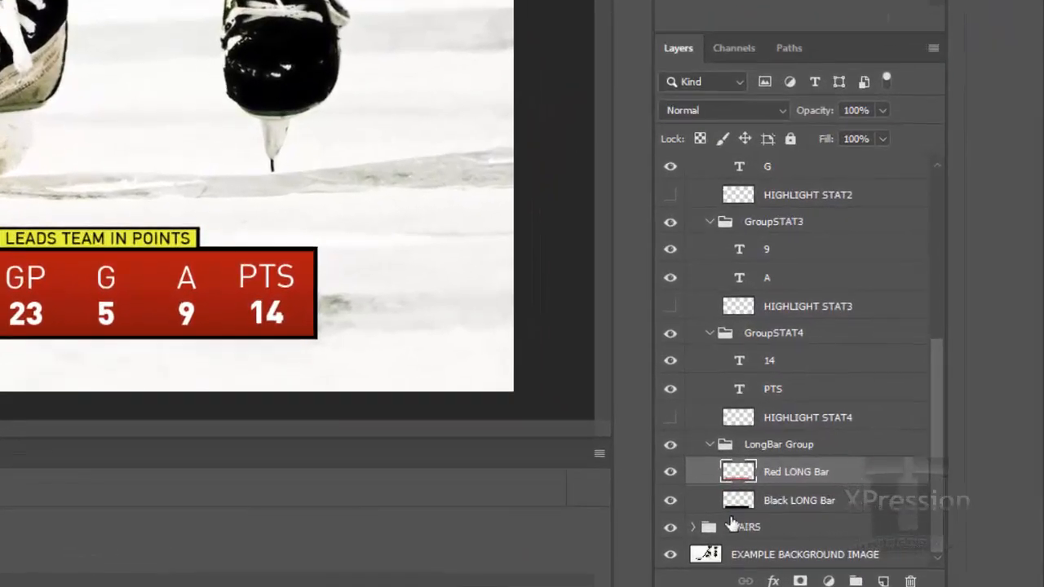
Collapse LongBar Group, GroupSTAT2, GroupSTAT3, GroupSTAT4 and the parent 4 Stats Groups in the layer list
click(709, 446)
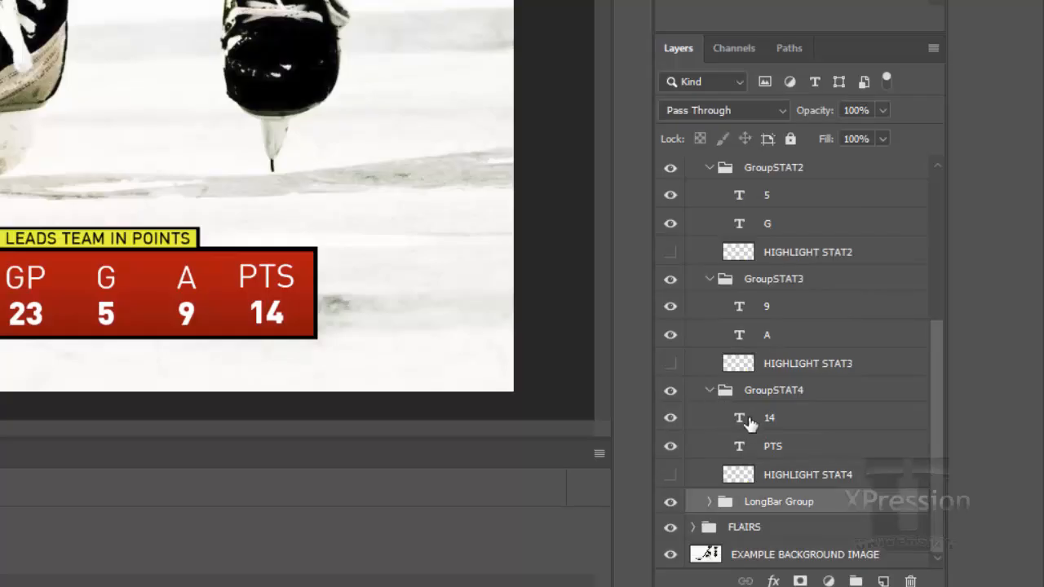
click(709, 391)
click(709, 254)
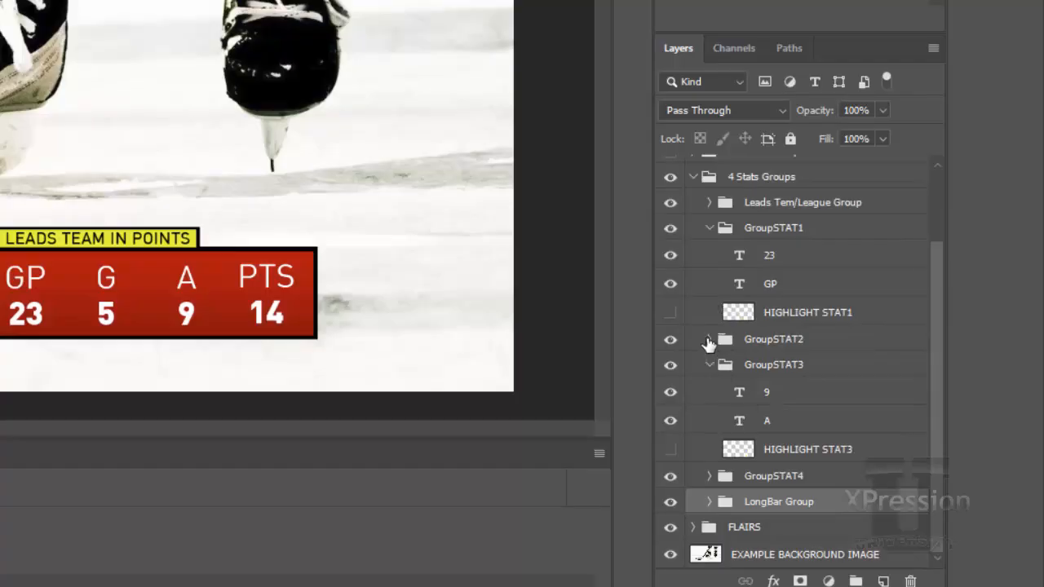
click(708, 367)
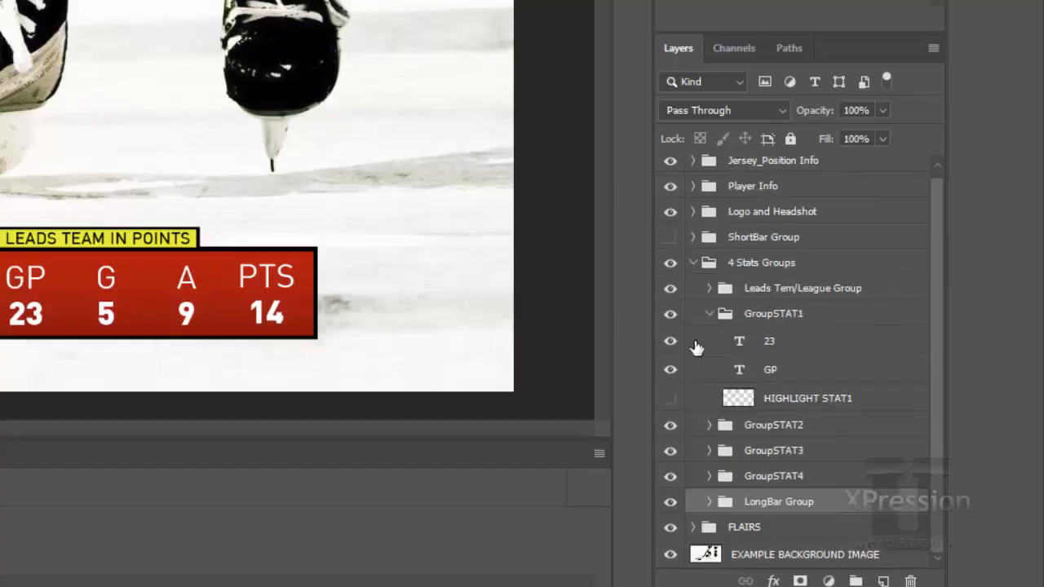
click(691, 266)
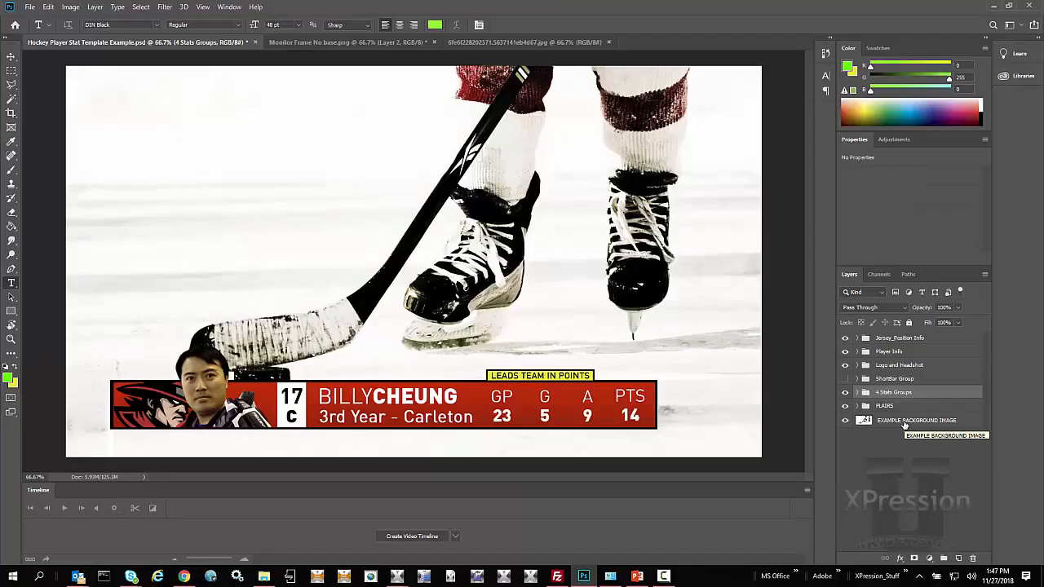
Select the EXAMPLE BACKGROUND IMAGE layer, save the PSD template, and switch to XPression Studio
click(903, 421)
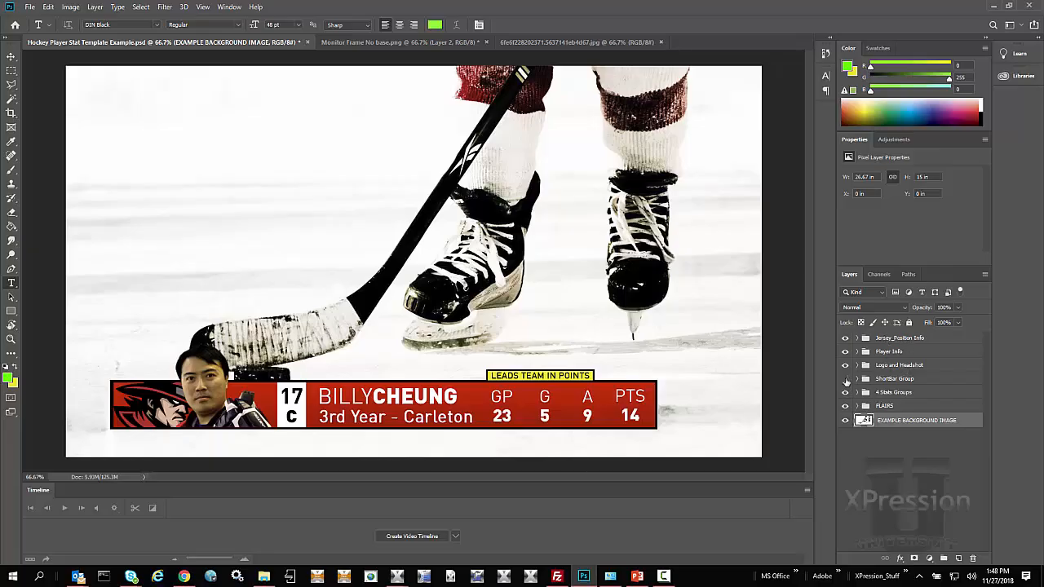
key(ctrl+s)
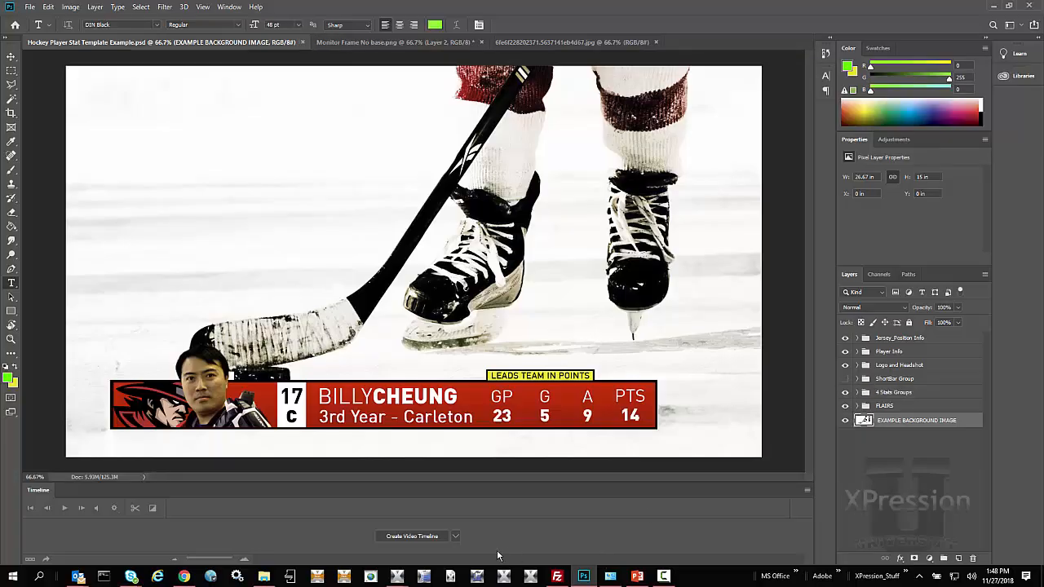
mouse_move(397, 576)
click(307, 522)
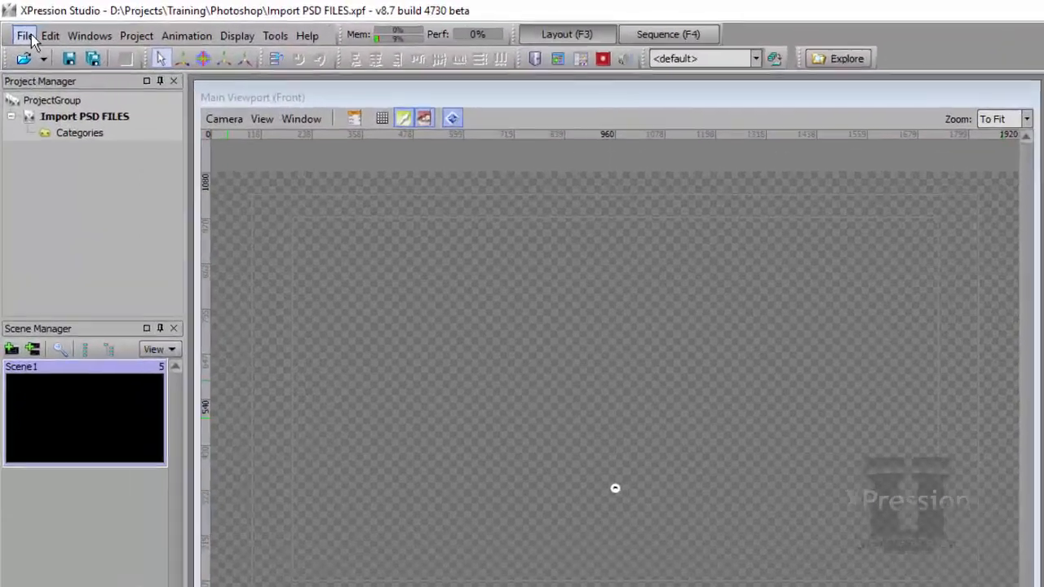
Load Hockey Player Stat Template Example.psd from the Desktop into the Photoshop layers importer
click(15, 21)
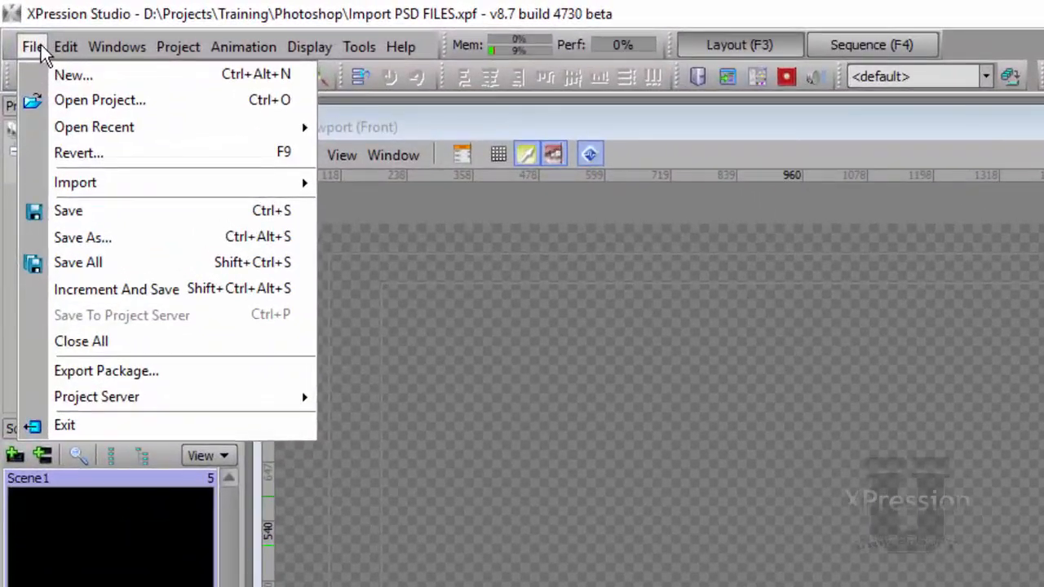
mouse_move(122, 191)
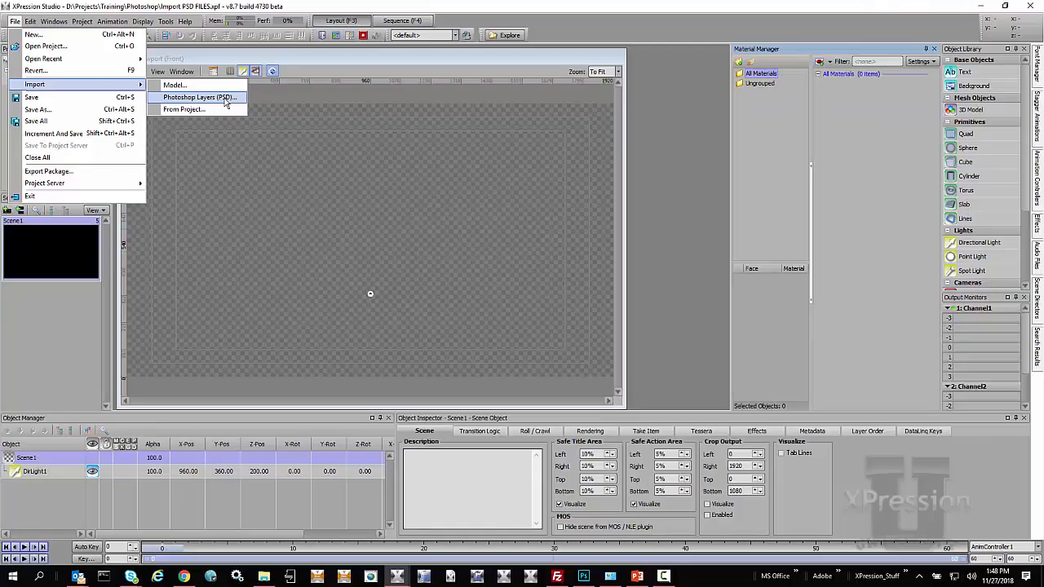
click(226, 97)
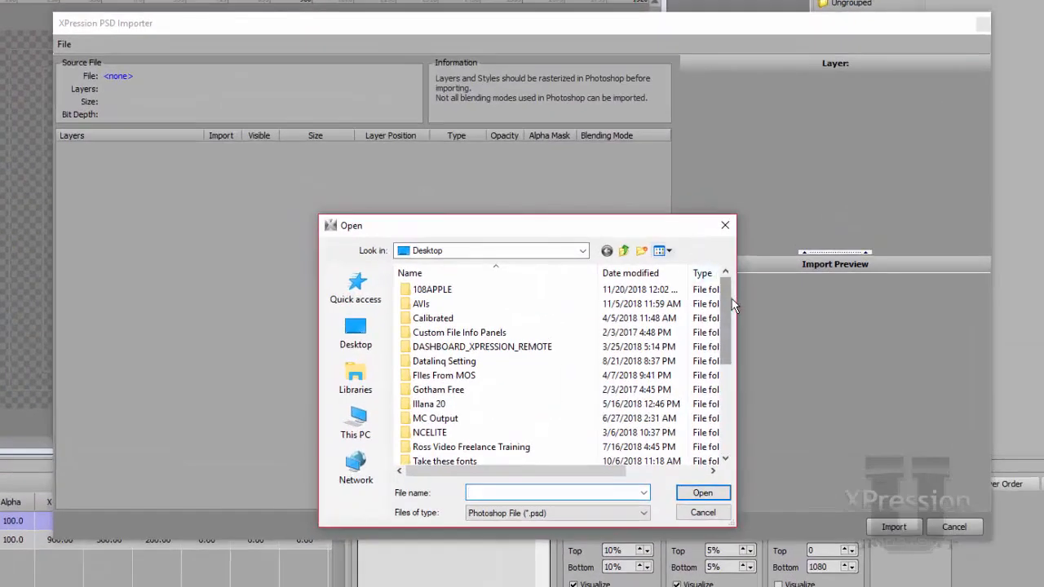
drag(720, 300, 732, 404)
click(552, 419)
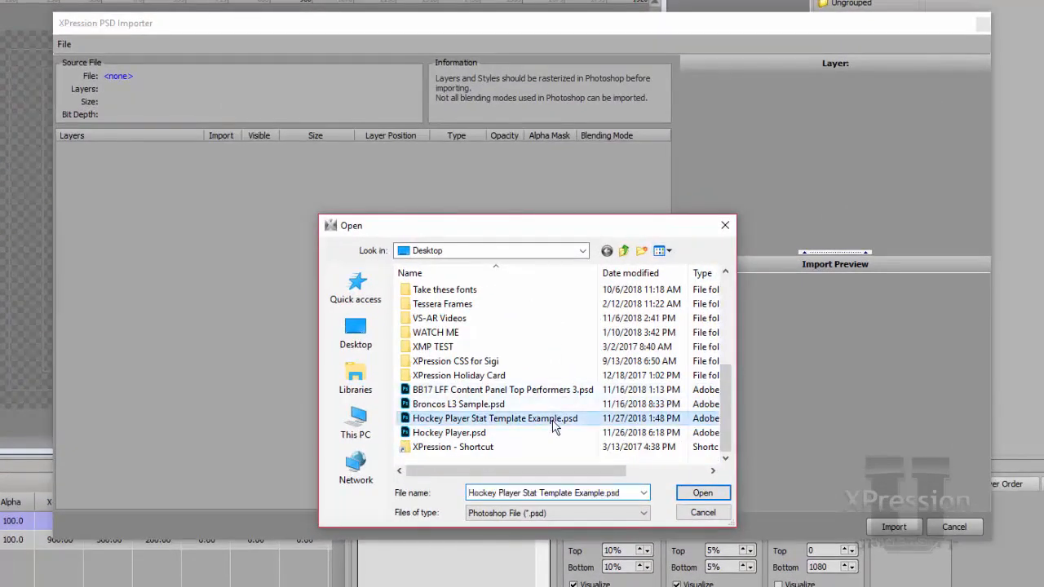
click(692, 495)
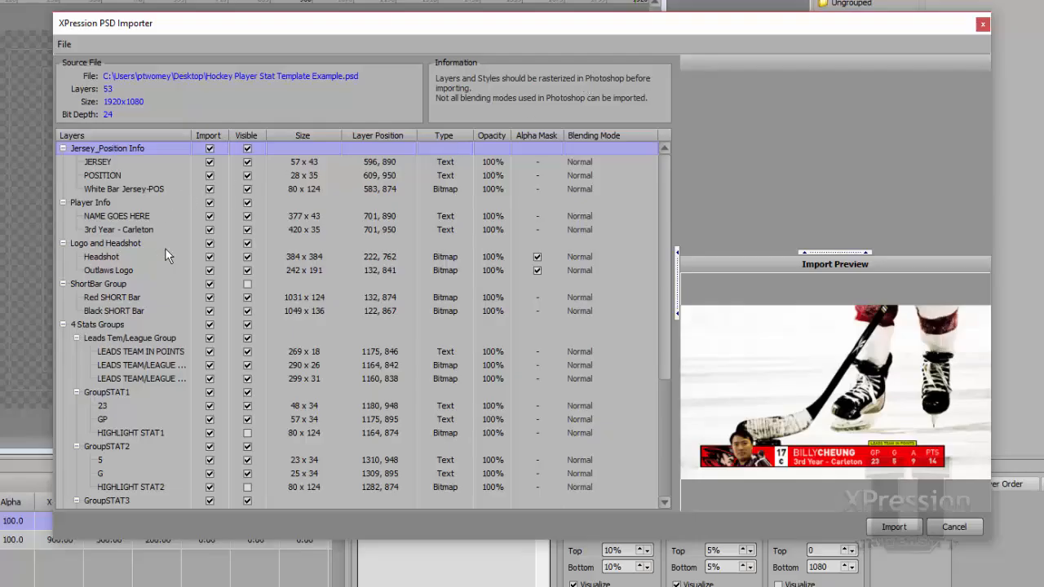
Preview the Headshot and Outlaws Logo layers without their alpha masks and re-enable both masks
click(123, 257)
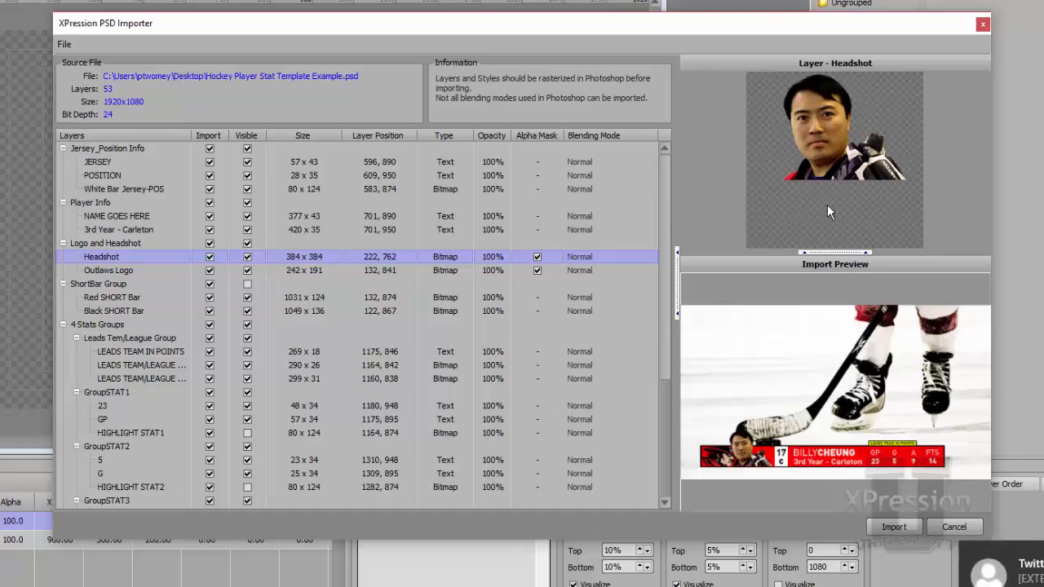
click(536, 257)
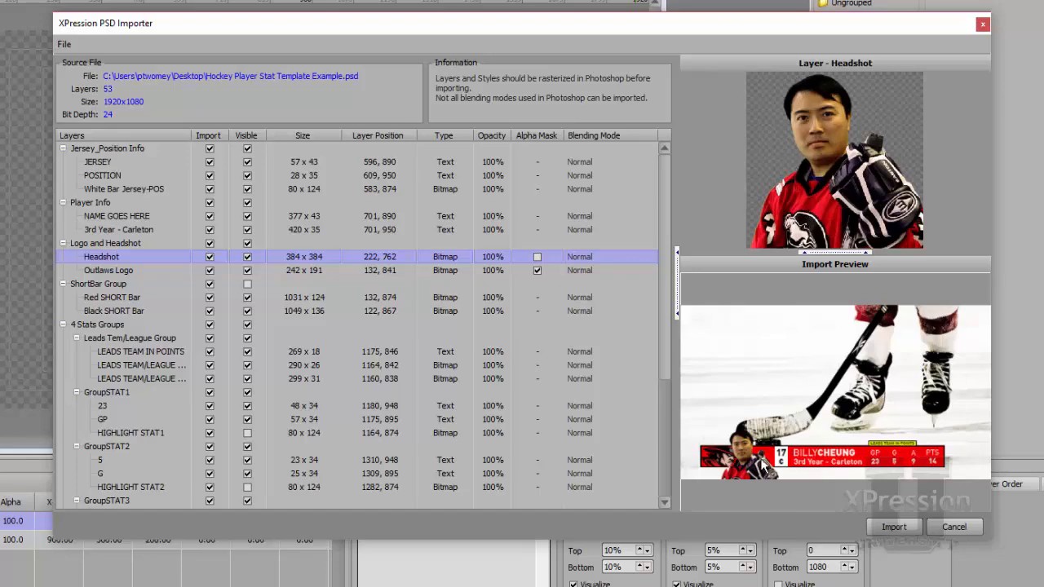
click(538, 257)
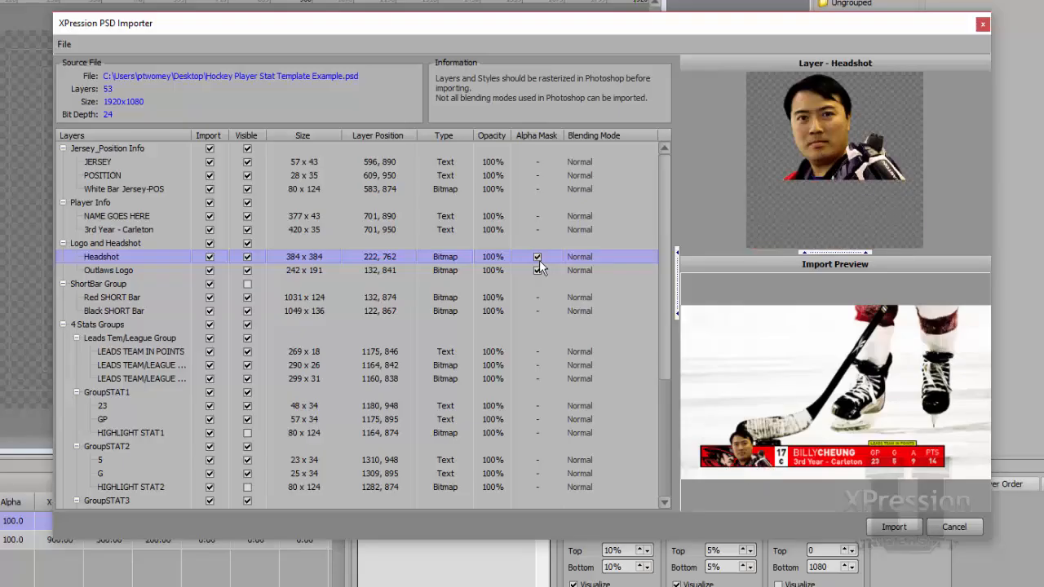
click(537, 271)
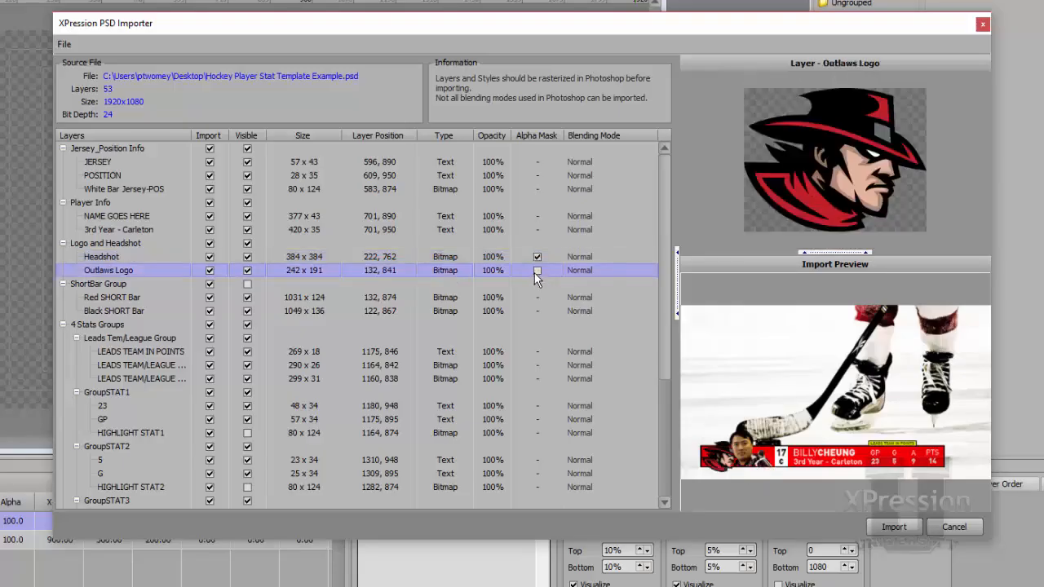
click(536, 271)
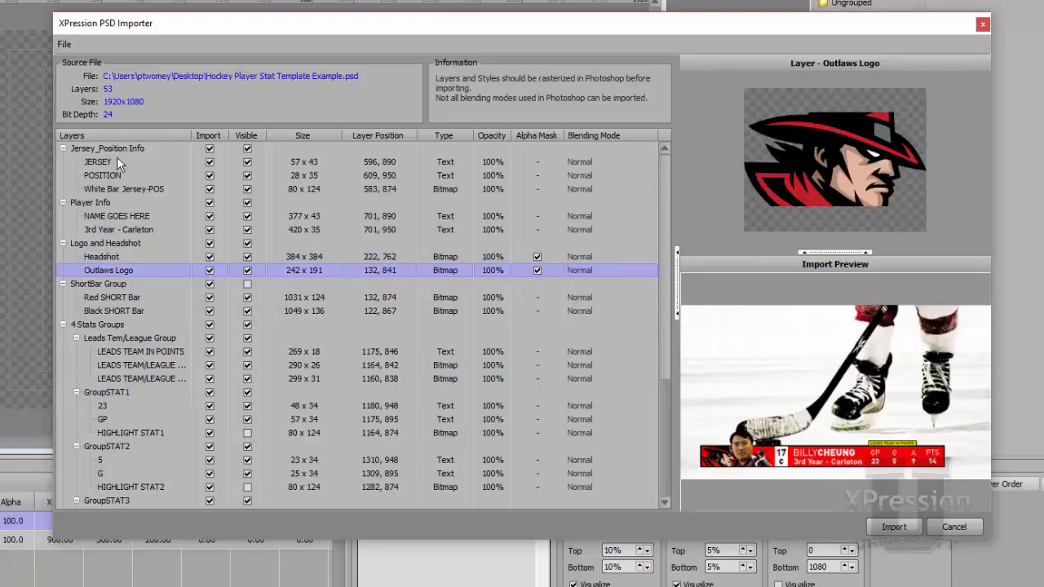
Hide EXAMPLE BACKGROUND IMAGE in the import preview, inspect the Horizontal Flair layer, and make the background visible again
scroll(119, 162, down, 4)
scroll(117, 157, down, 1)
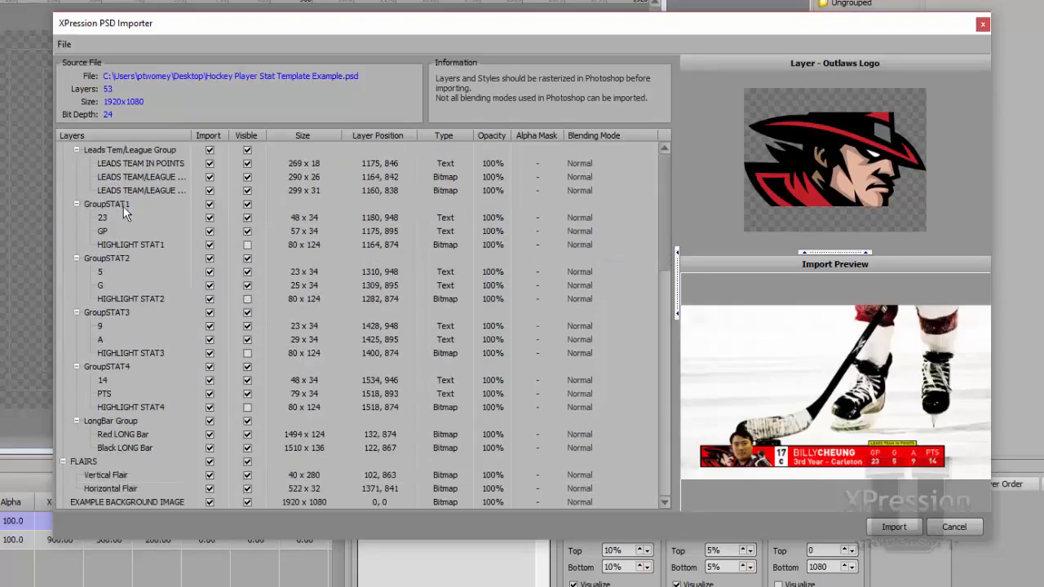
click(247, 503)
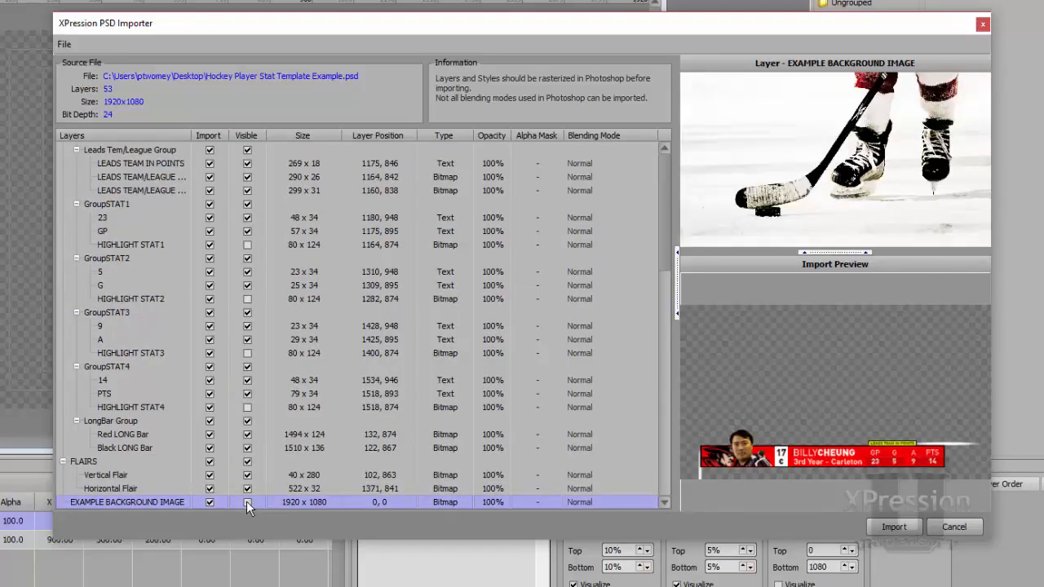
click(247, 502)
click(247, 502)
click(181, 491)
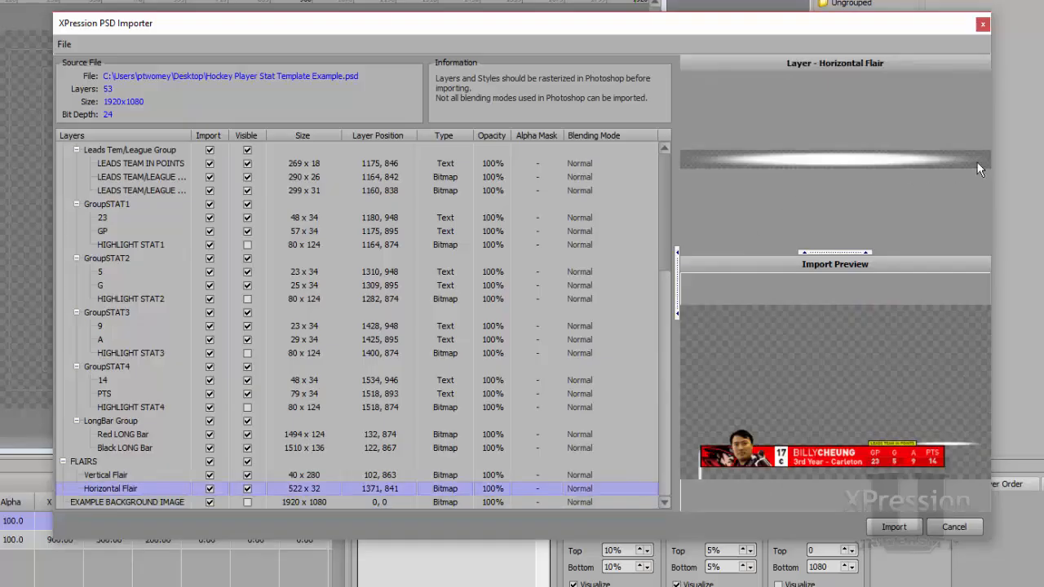
click(247, 502)
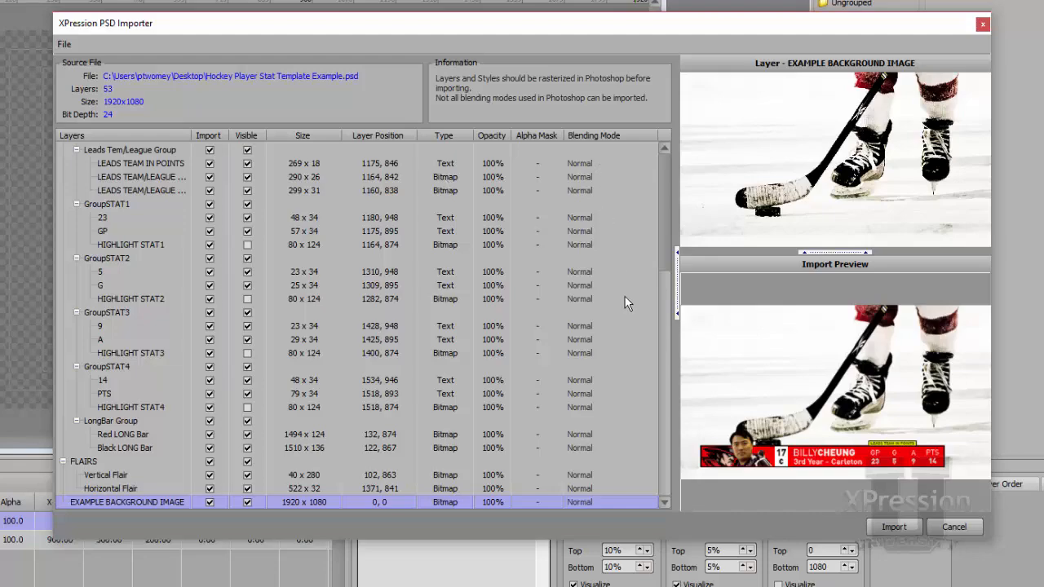
Import all the listed PSD layers and groups into Scene1
scroll(625, 298, up, 3)
scroll(625, 298, down, 3)
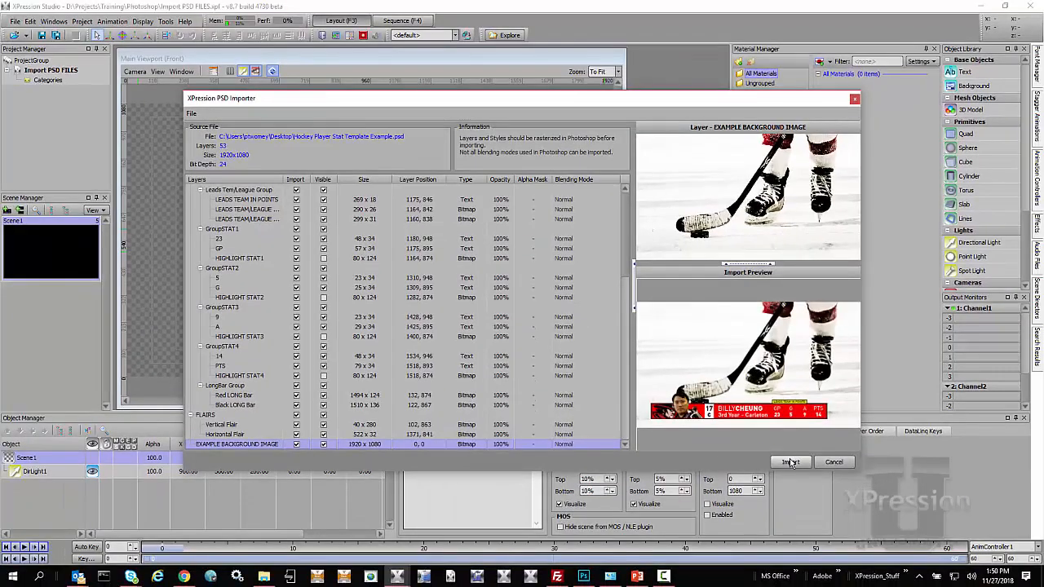
click(789, 462)
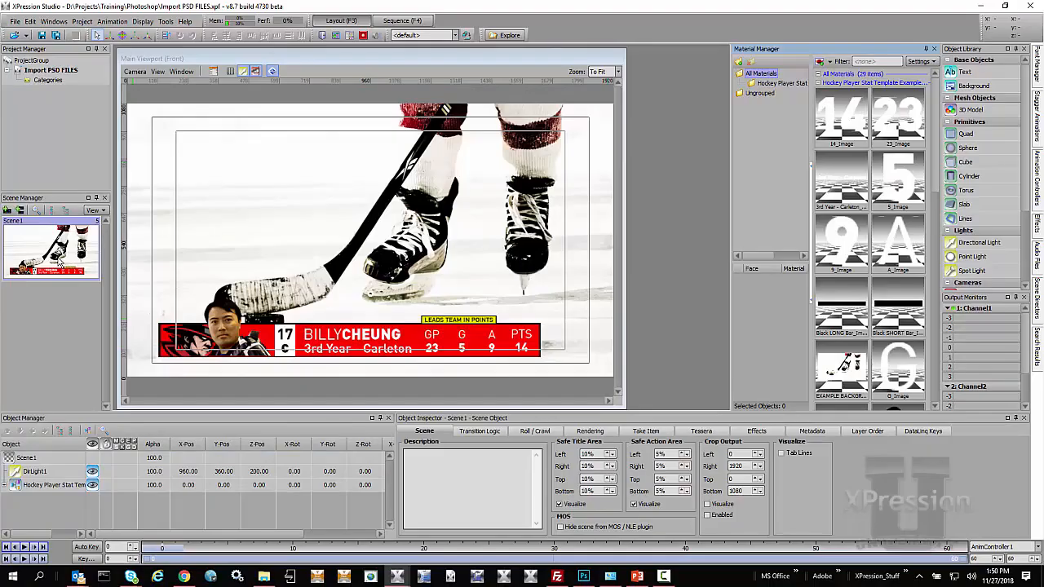
Expand the imported hockey template group and hide its EXAMPLE BACKGROUND IMAGE object
click(5, 487)
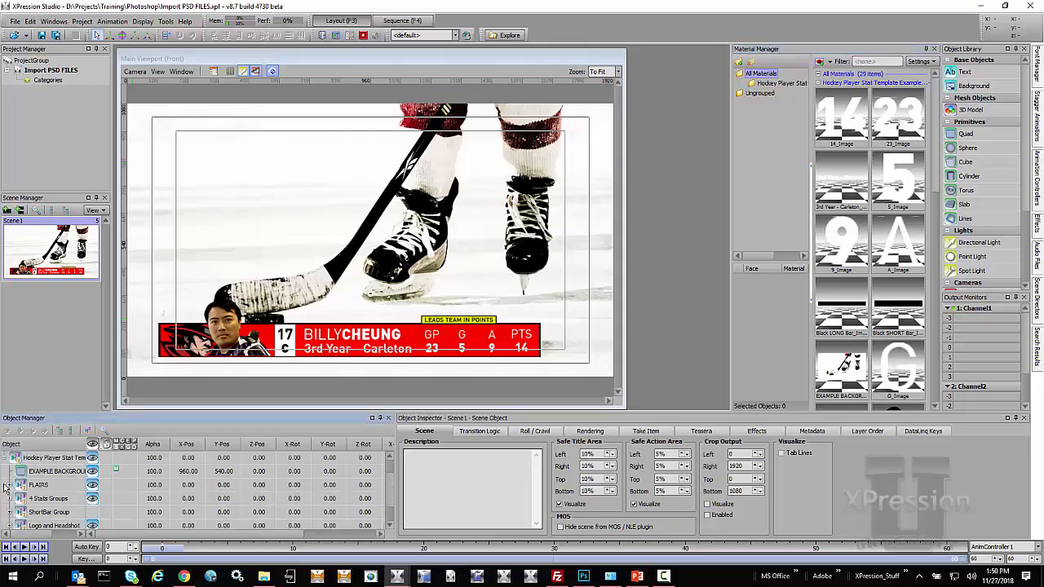
click(93, 473)
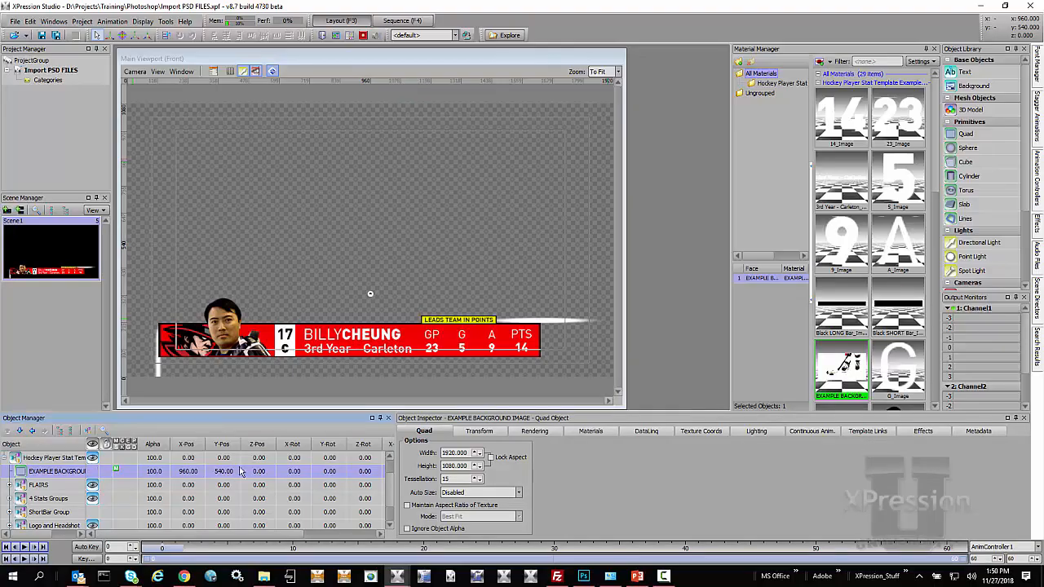
Hide 4 Stats Groups and show ShortBar Group to preview the short version of the lower third
scroll(391, 493, down, 1)
scroll(391, 493, down, 1)
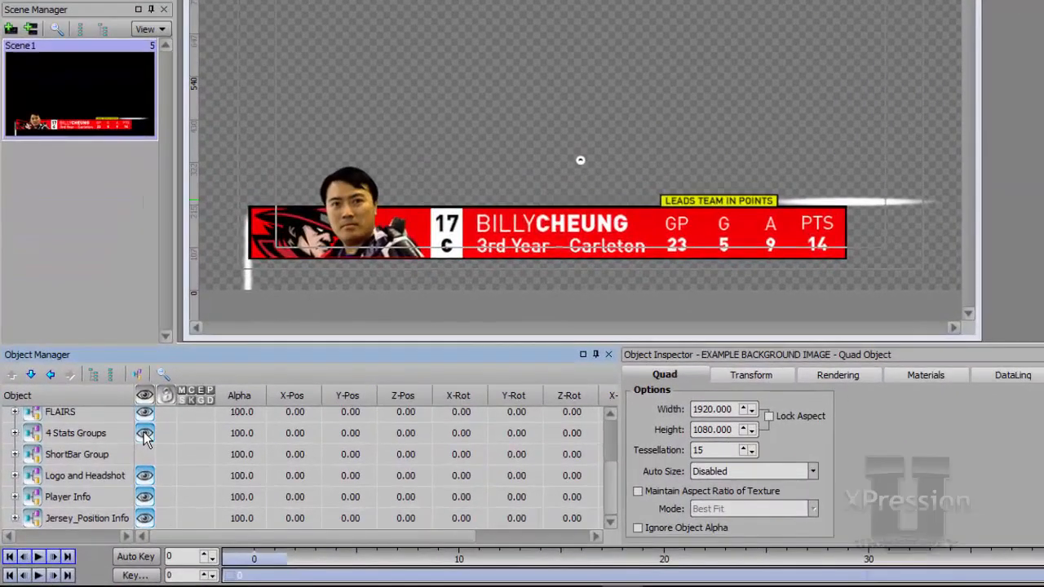
click(145, 436)
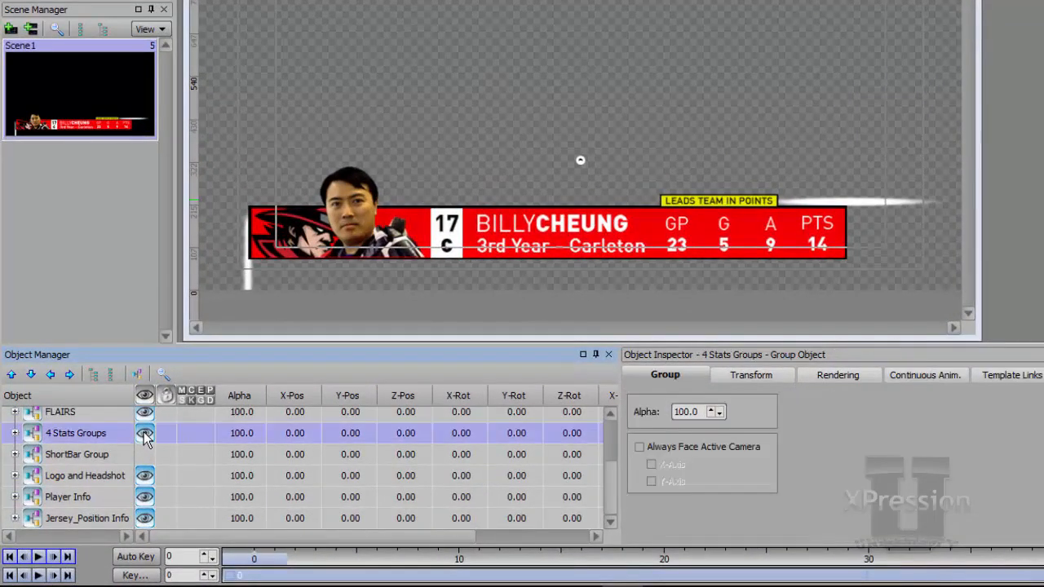
click(144, 436)
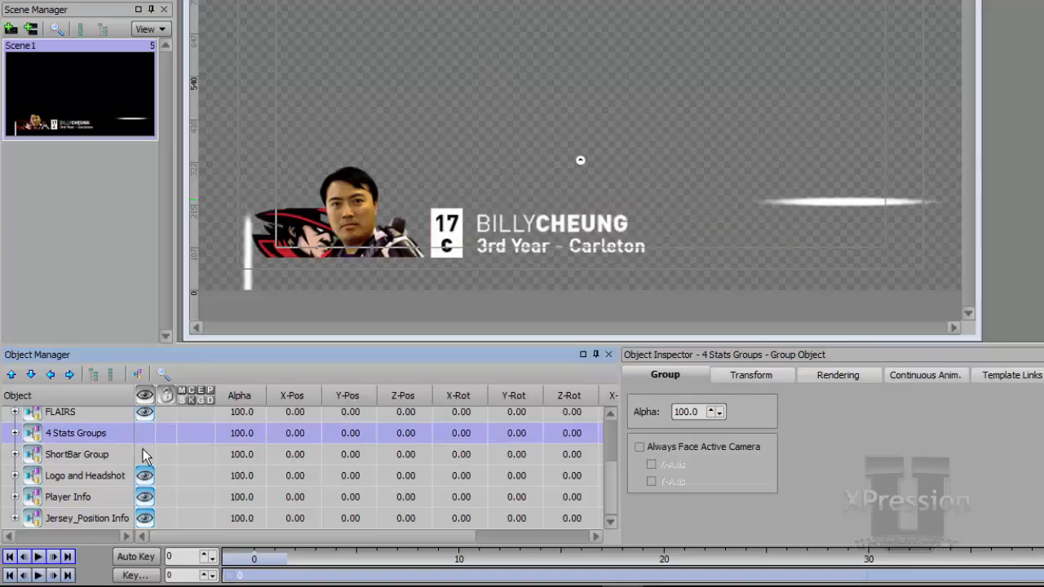
click(144, 450)
click(144, 450)
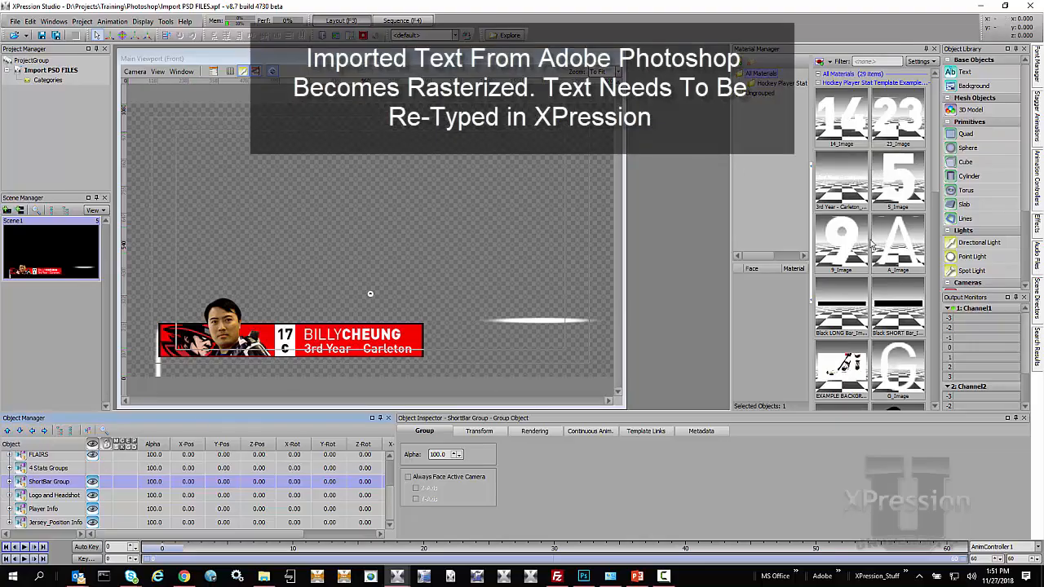
Examine the imported layer images in the Material Manager, including the rasterized text
scroll(874, 243, down, 5)
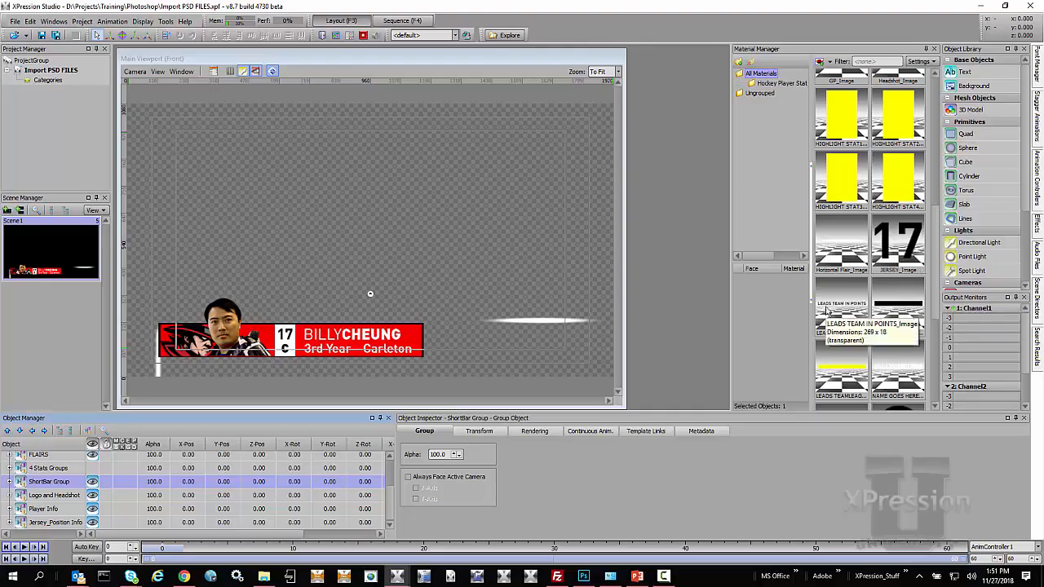
scroll(825, 310, down, 1)
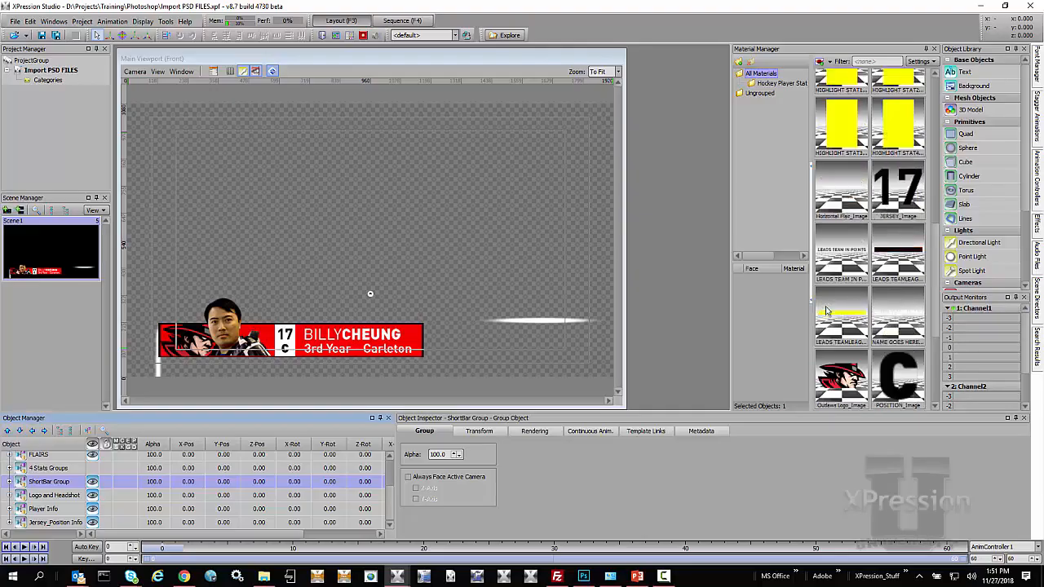
scroll(830, 306, up, 5)
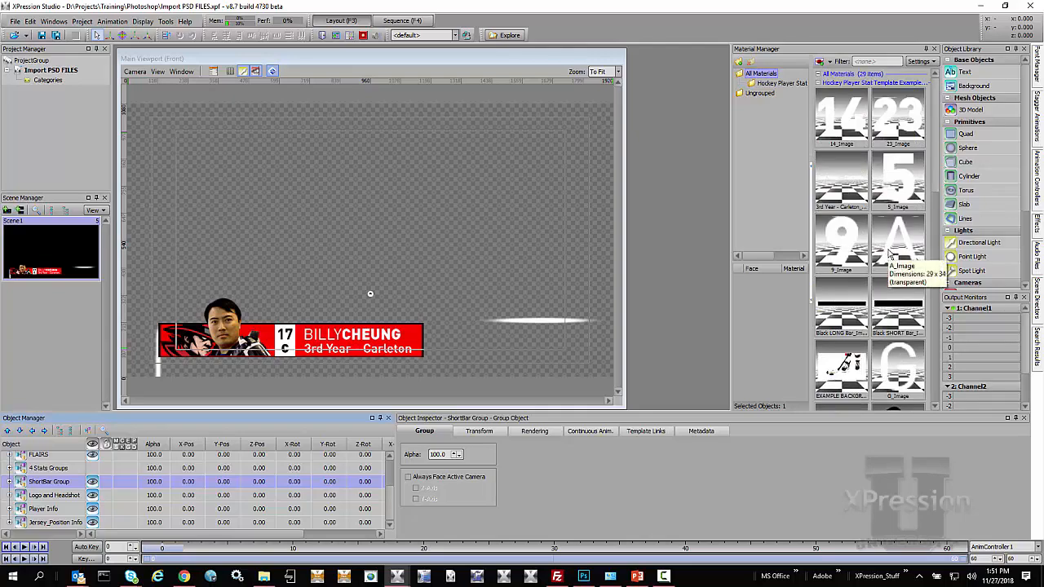
Show 4 Stats Groups and hide the ShortBar Group and FLAIRS groups
click(92, 468)
click(92, 481)
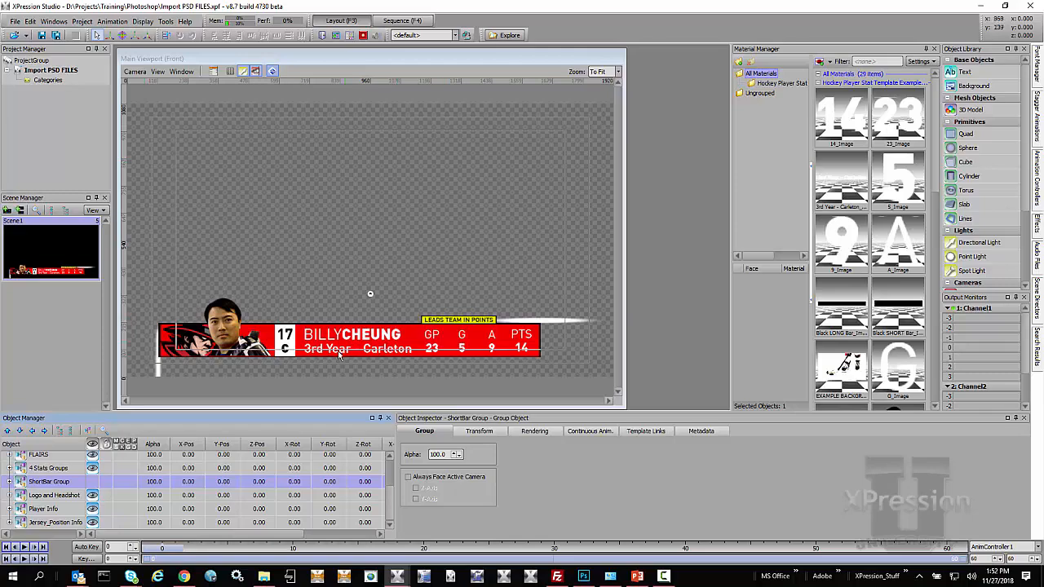
click(94, 458)
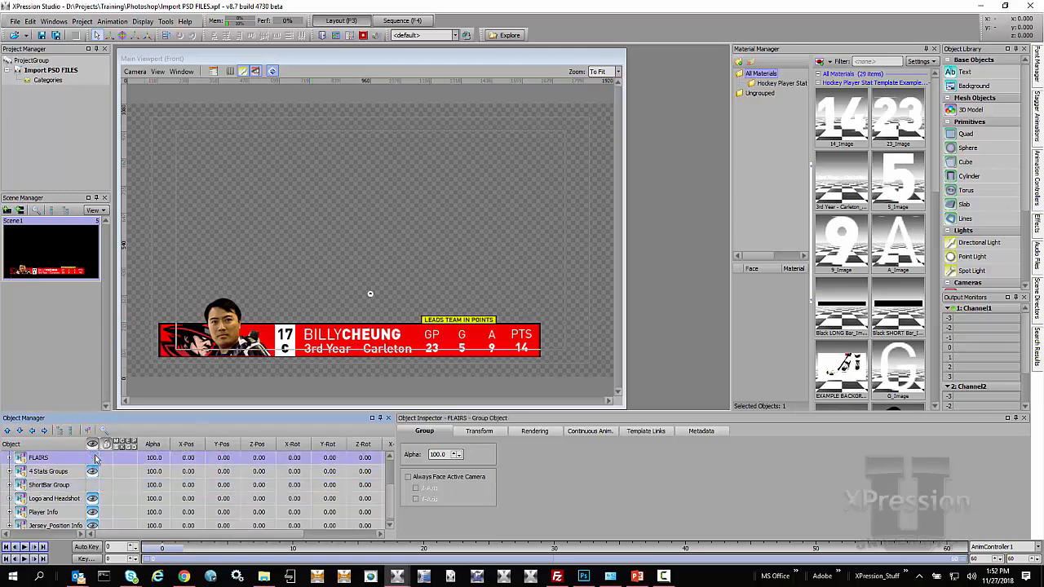